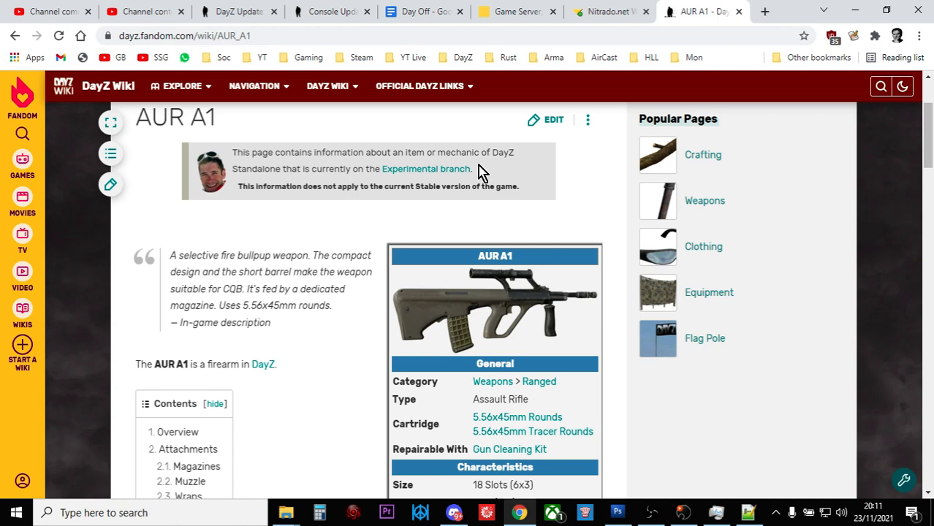
Open the web interface of the dayzOffline.chernarusplus PlayStation server on Nitrado and go to its file browser.
click(497, 12)
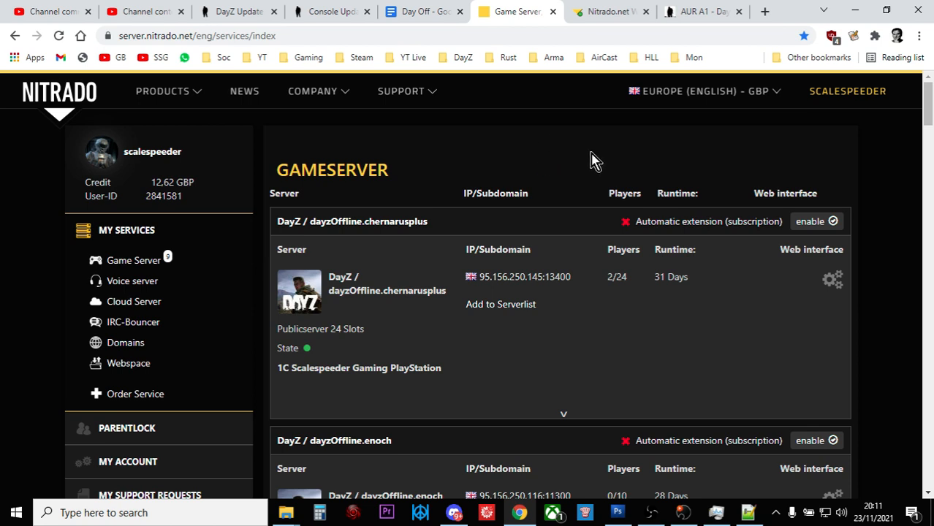
click(834, 285)
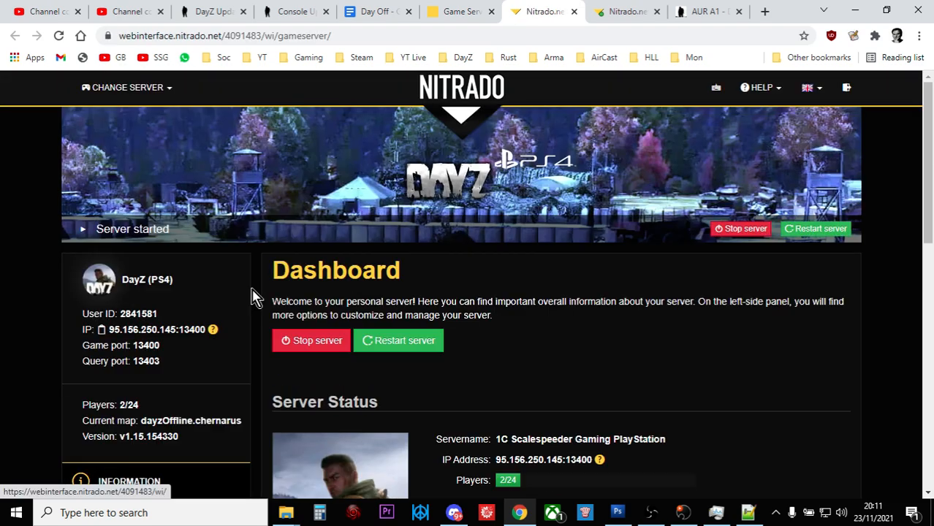
scroll(220, 312, down, 5)
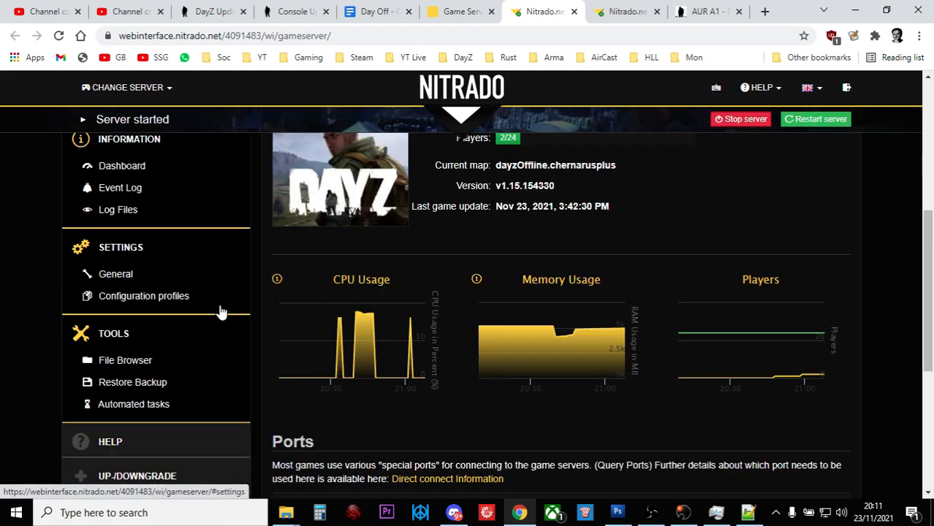
click(128, 363)
scroll(439, 314, down, 3)
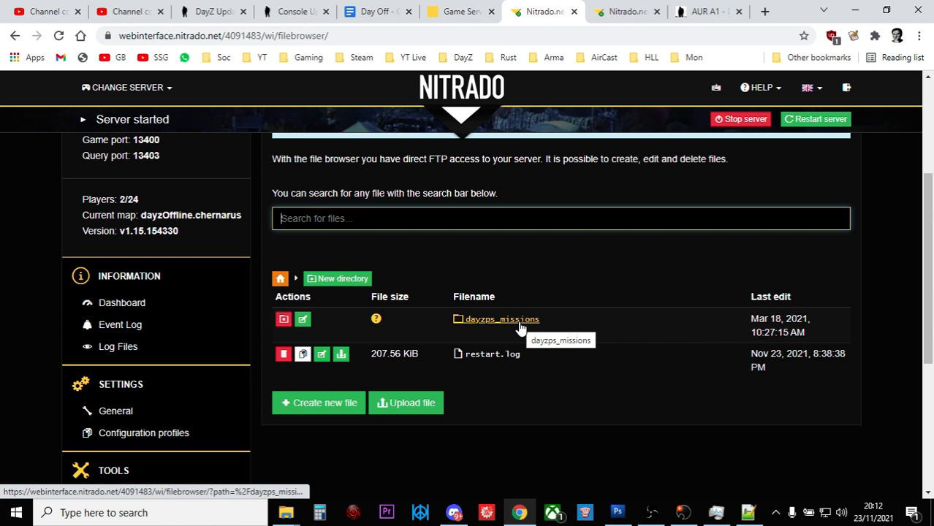
Download types.xml from the db folder inside dayzps_missions/dayzOffline.chernarusplus.
click(535, 321)
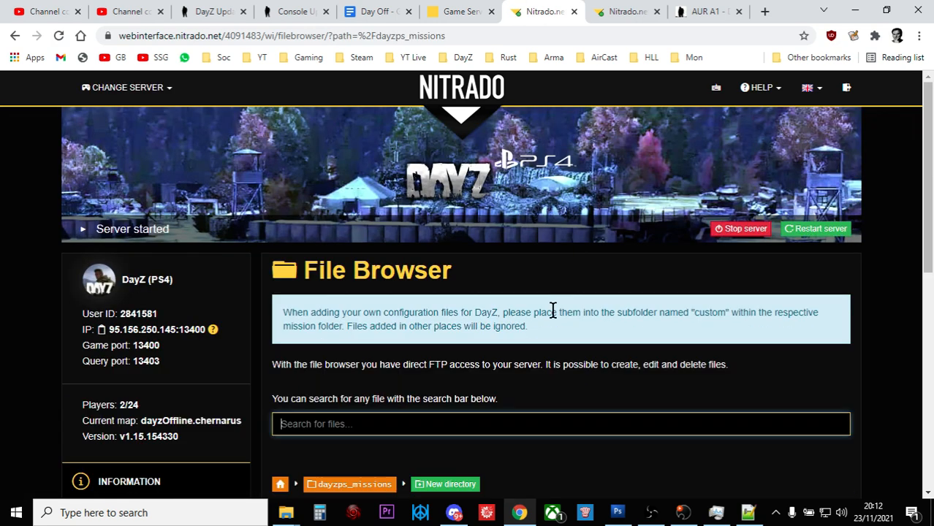
scroll(552, 309, down, 4)
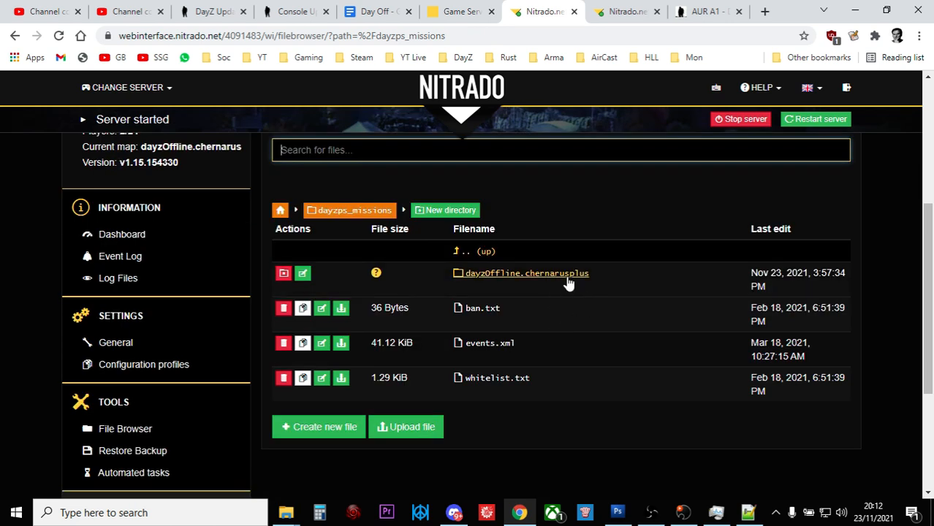
click(559, 276)
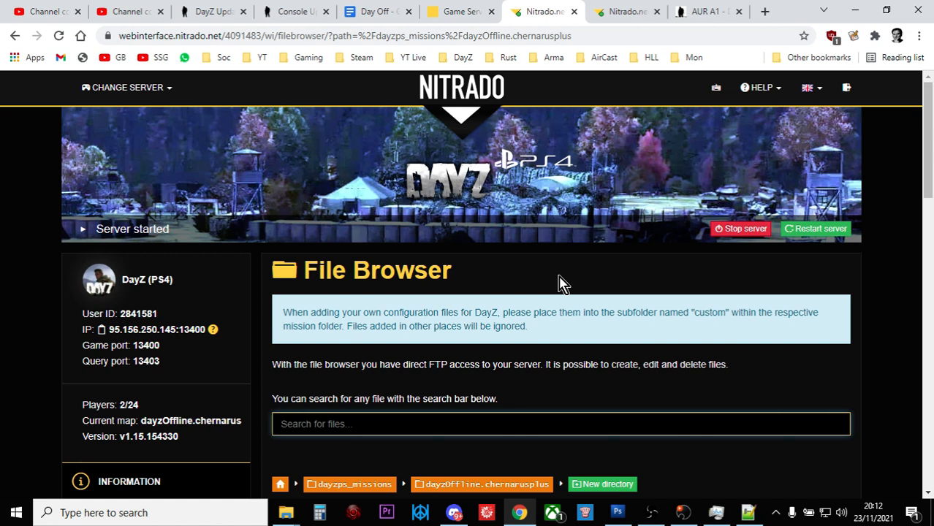
scroll(560, 284, down, 5)
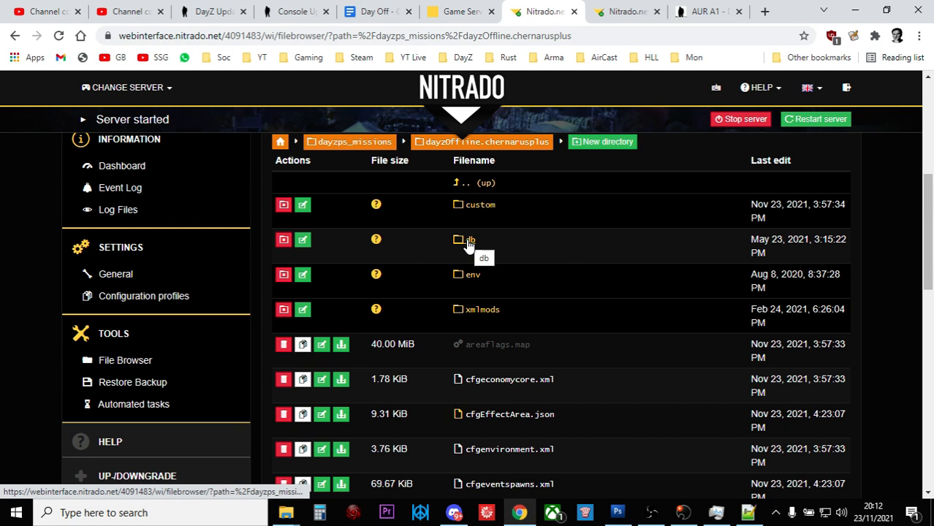
click(470, 242)
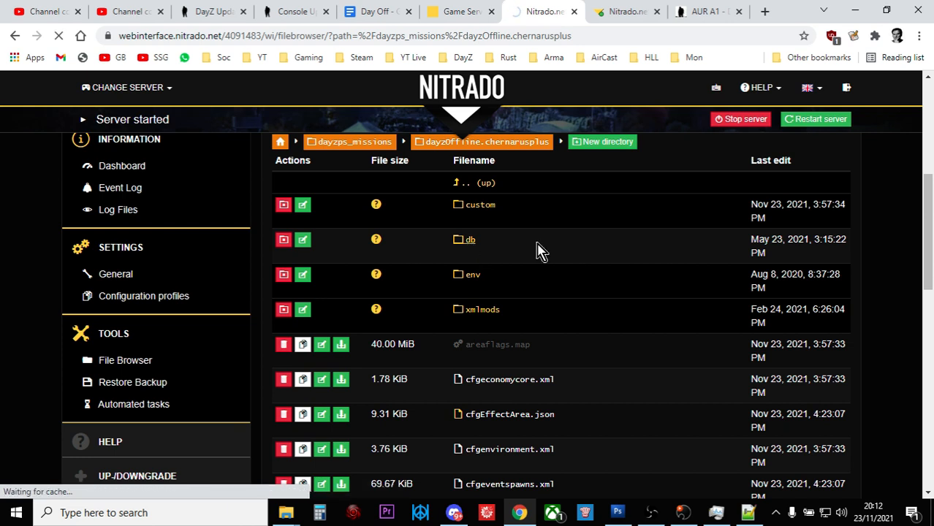
scroll(538, 251, down, 6)
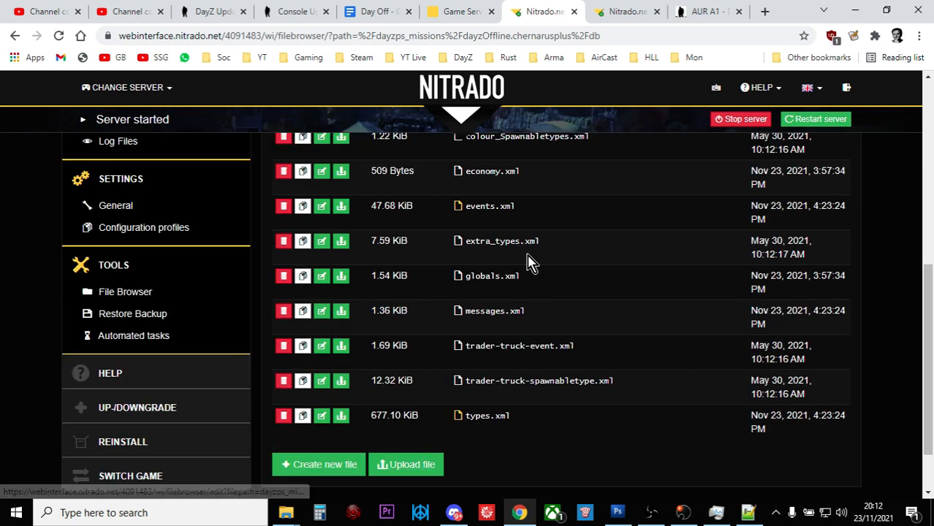
click(343, 420)
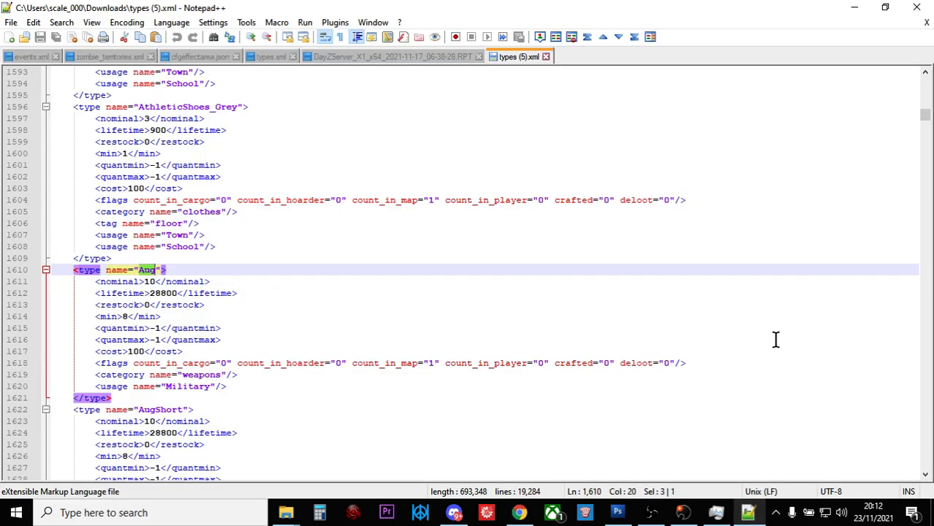
In the downloaded types (5).xml in Notepad++, search from the beginning of the file for AUG.
drag(925, 117, 908, 77)
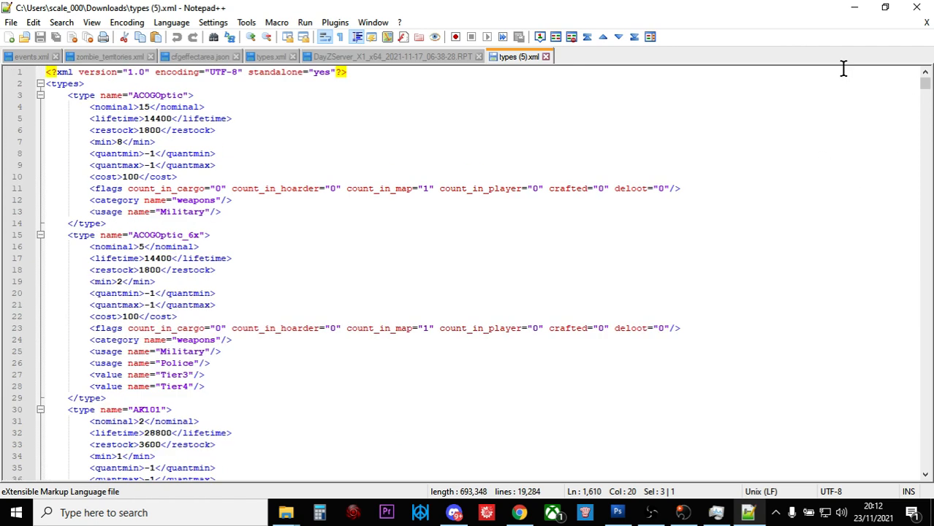
click(673, 76)
click(652, 87)
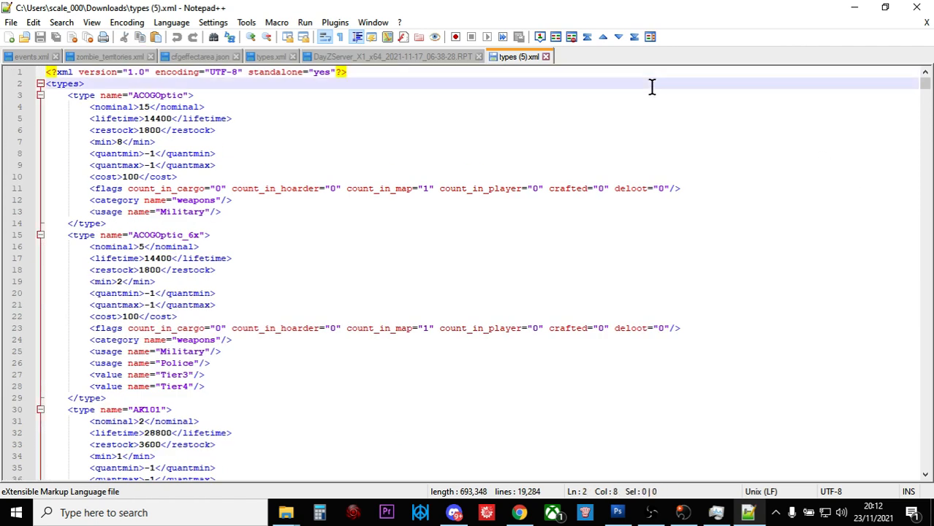
key(ctrl+f)
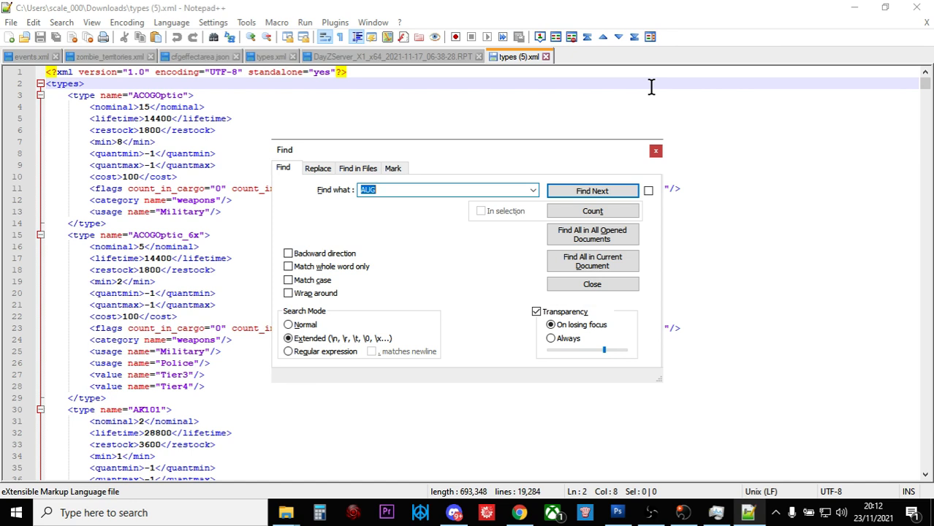
text(AUG)
click(615, 192)
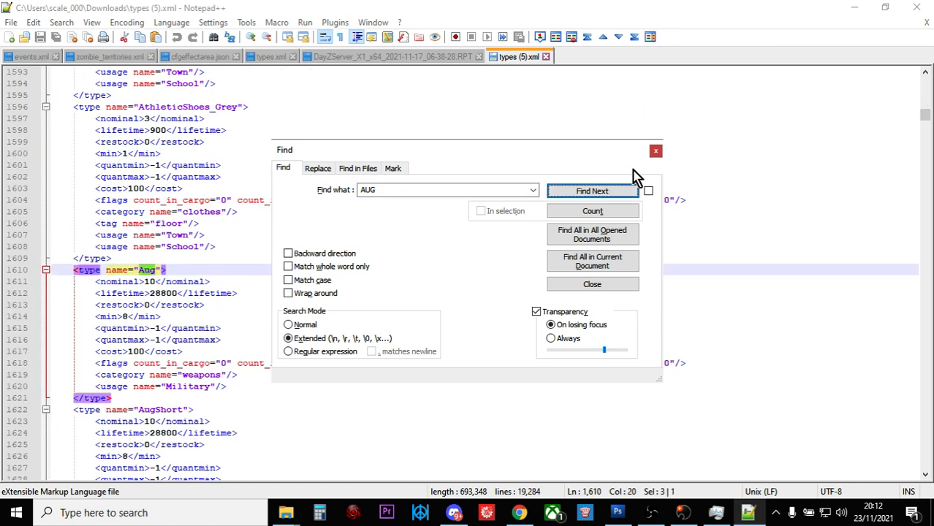
click(655, 150)
Examine the Aug and AugShort entries, checking their deloot flags, nominal counts and Military usage.
scroll(395, 279, down, 3)
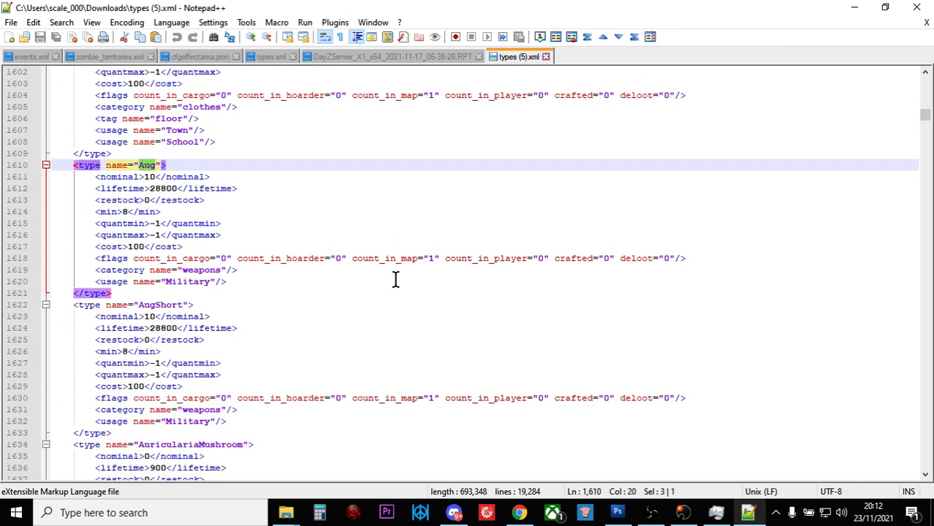
scroll(394, 279, down, 1)
click(63, 133)
drag(62, 133, 288, 394)
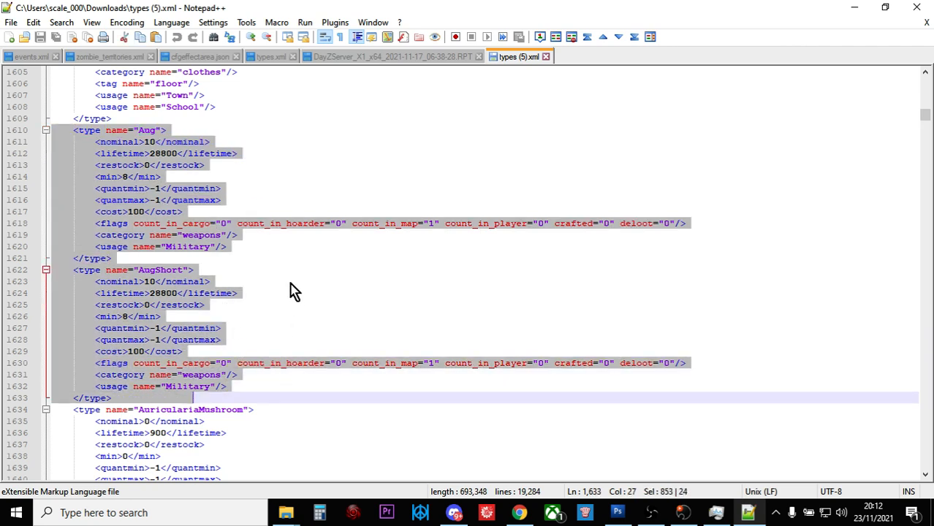
click(290, 284)
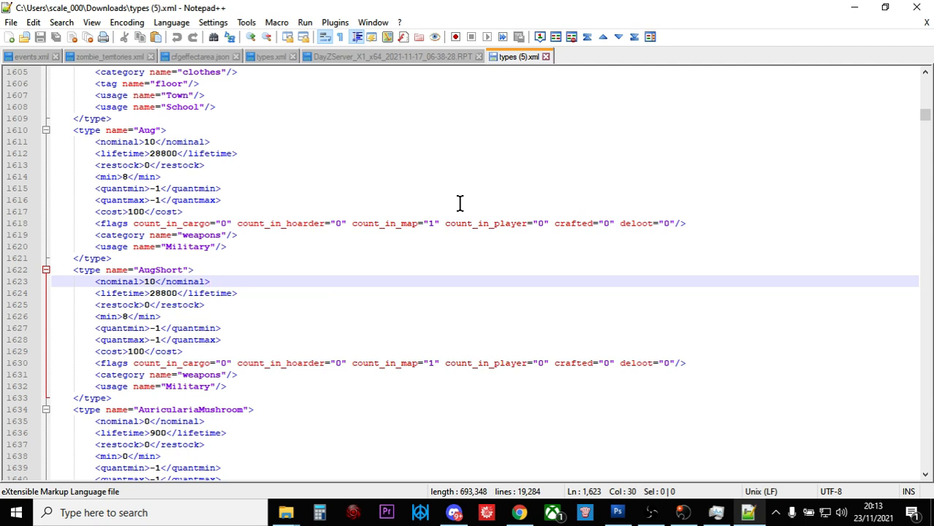
click(669, 223)
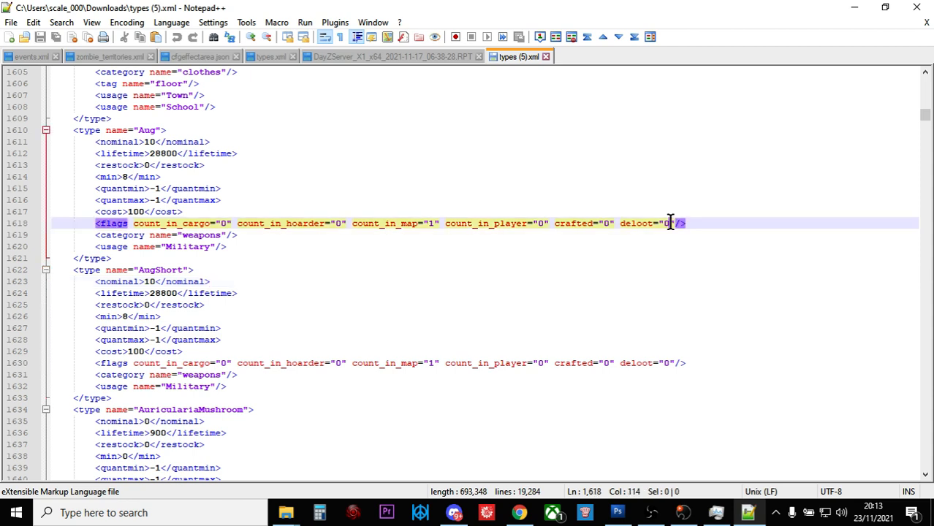
click(666, 364)
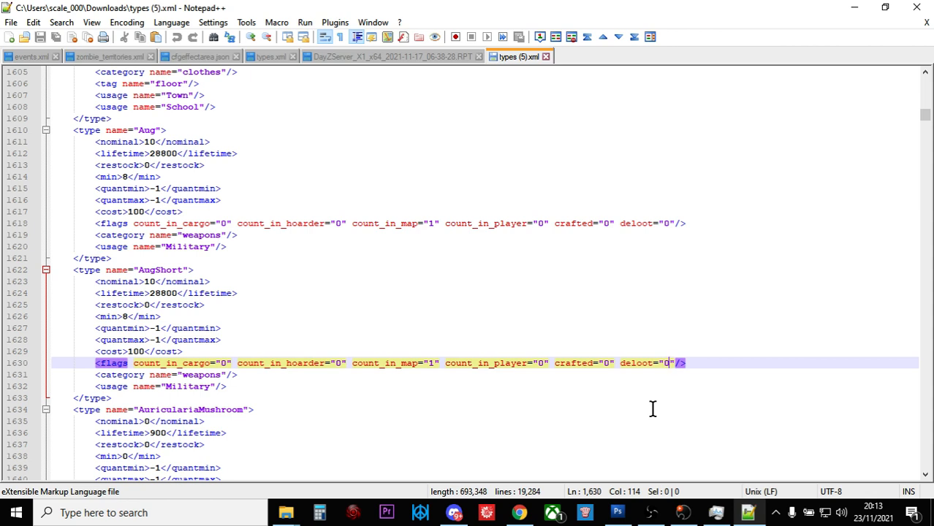
click(666, 223)
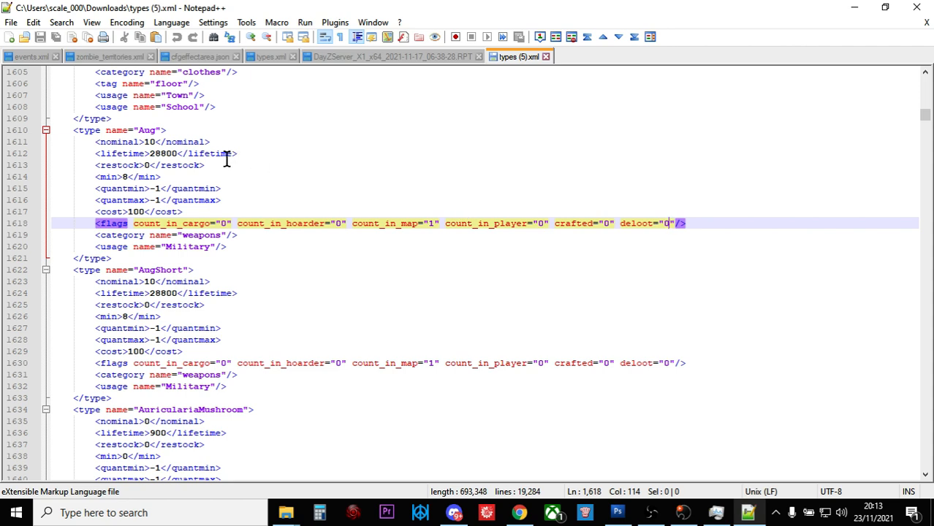
click(182, 141)
click(95, 142)
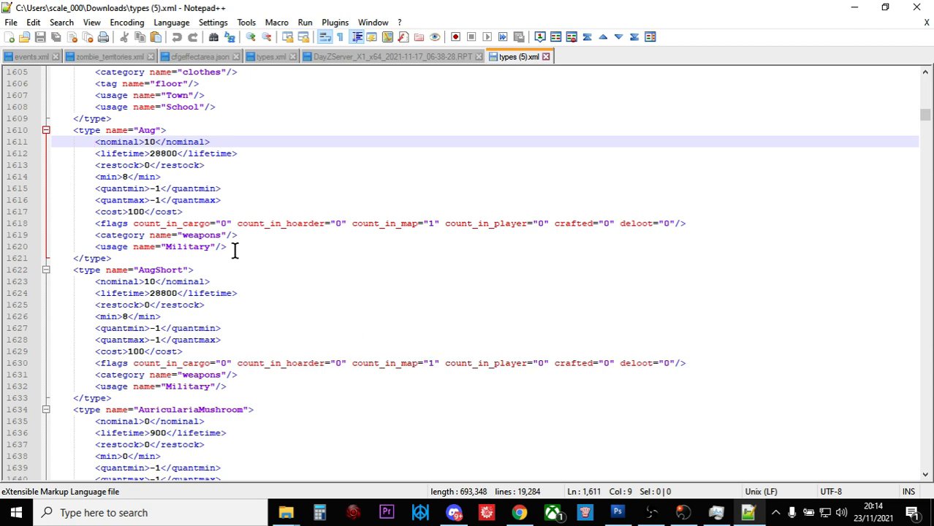
scroll(233, 250, down, 1)
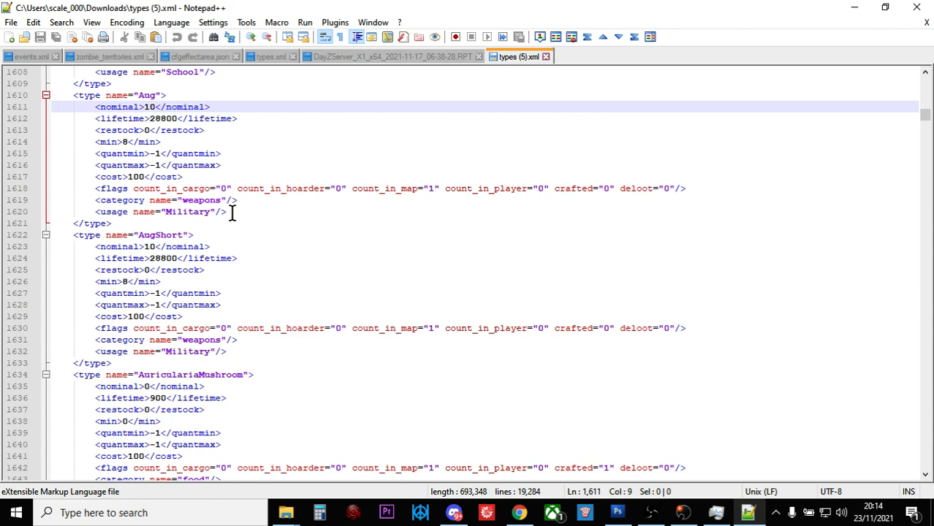
Continue the AUG search past the AugShort entry to the Mag_Aug_30Rnd magazine entry.
key(ctrl+f)
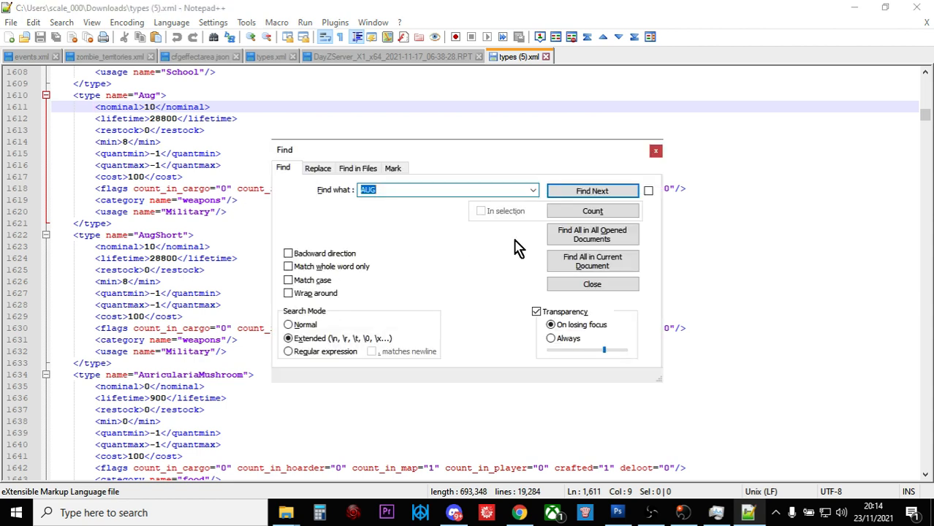
click(581, 192)
click(582, 192)
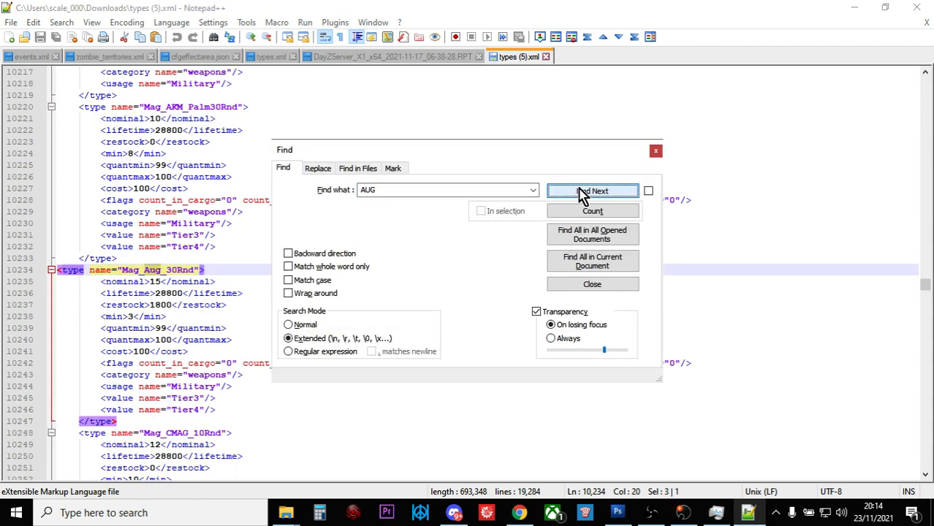
click(656, 151)
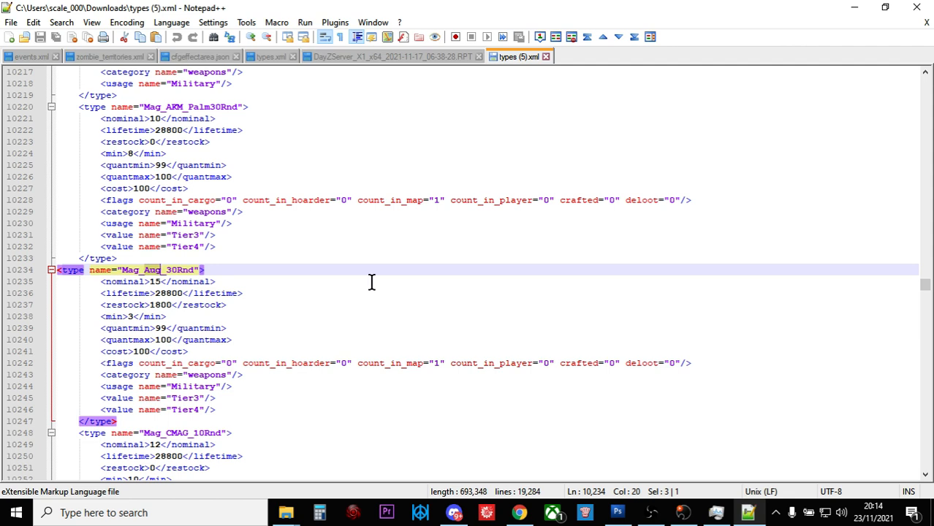
scroll(371, 282, down, 1)
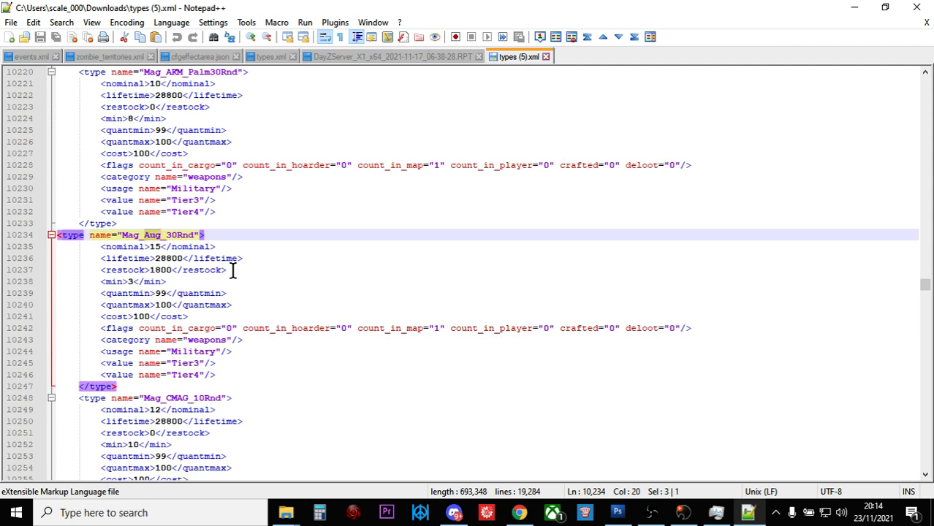
Set the Mag_Aug_30Rnd entry's nominal value to 25 and its min value to 20.
click(158, 247)
key(BackSpace)
key(BackSpace)
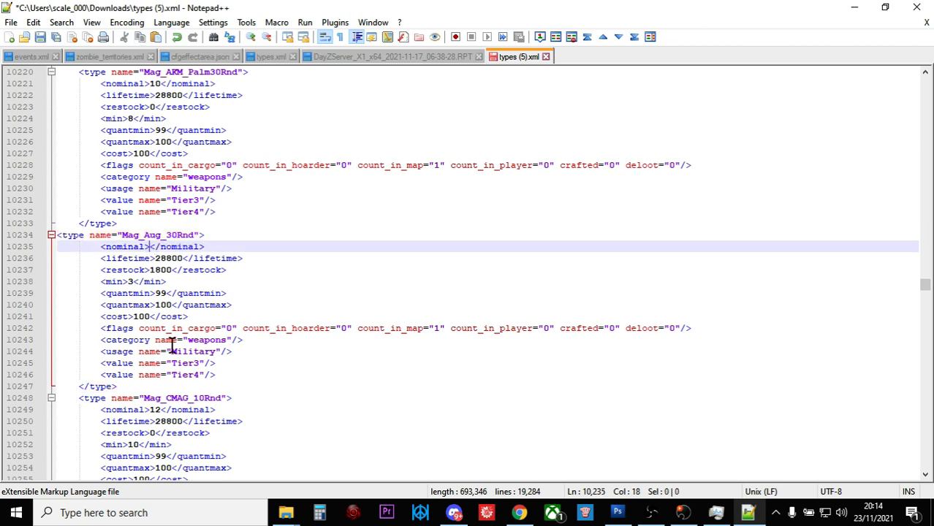
text(25)
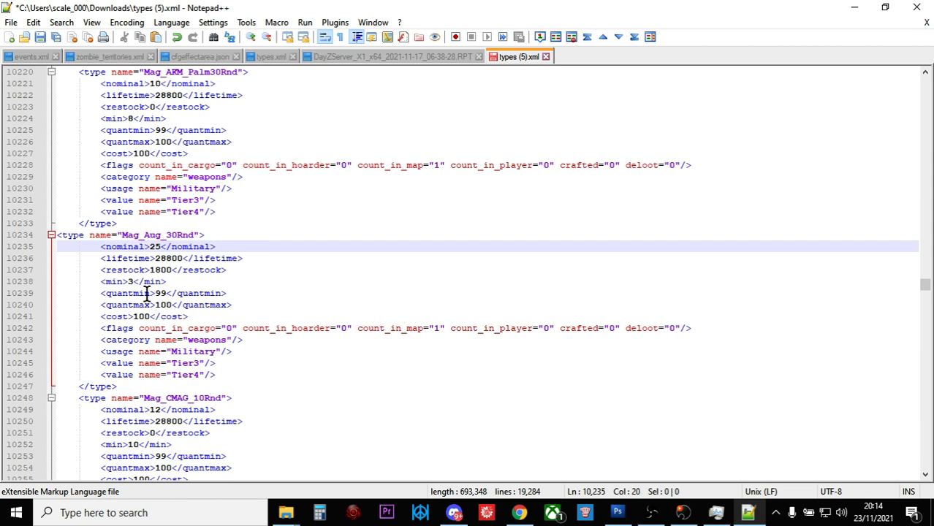
click(134, 281)
key(BackSpace)
text(20)
Delete the Tier3 and Tier4 value lines from the Mag_Aug_30Rnd entry and save types (5).xml.
drag(229, 376, 91, 365)
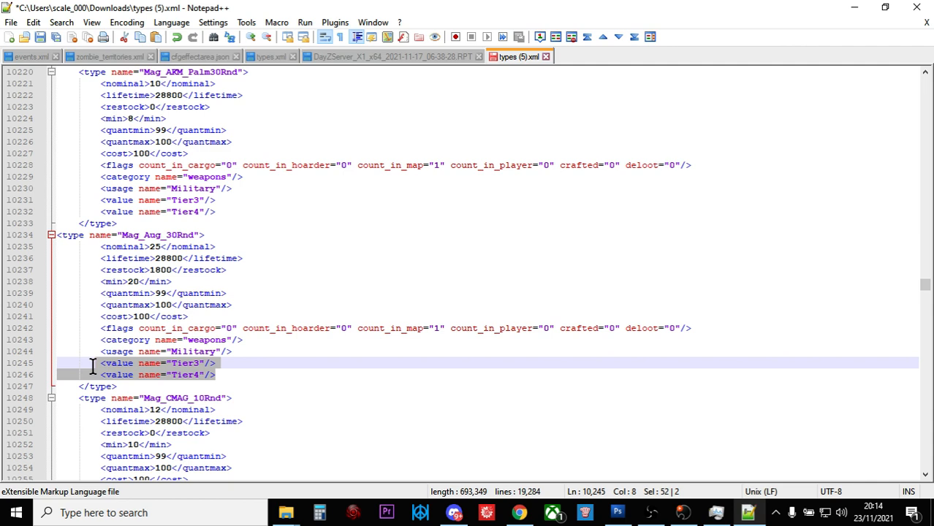
key(BackSpace)
key(BackSpace)
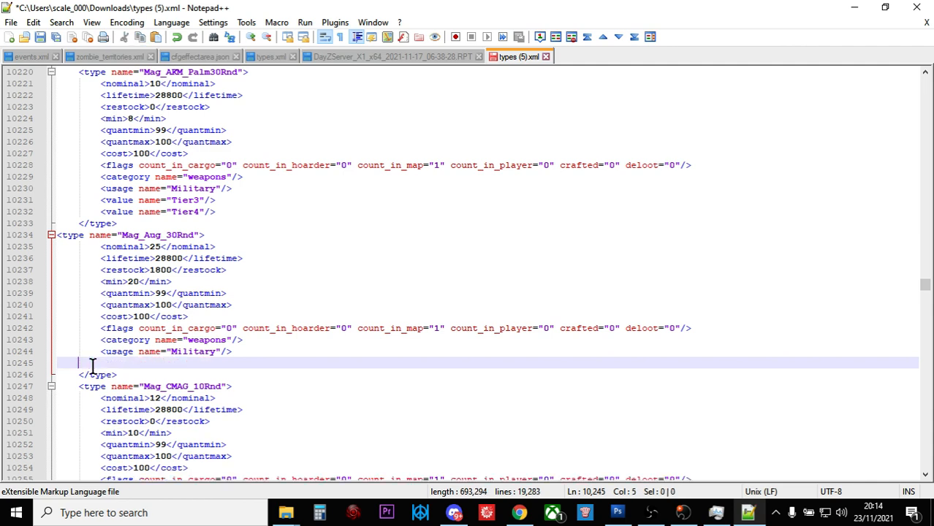
key(BackSpace)
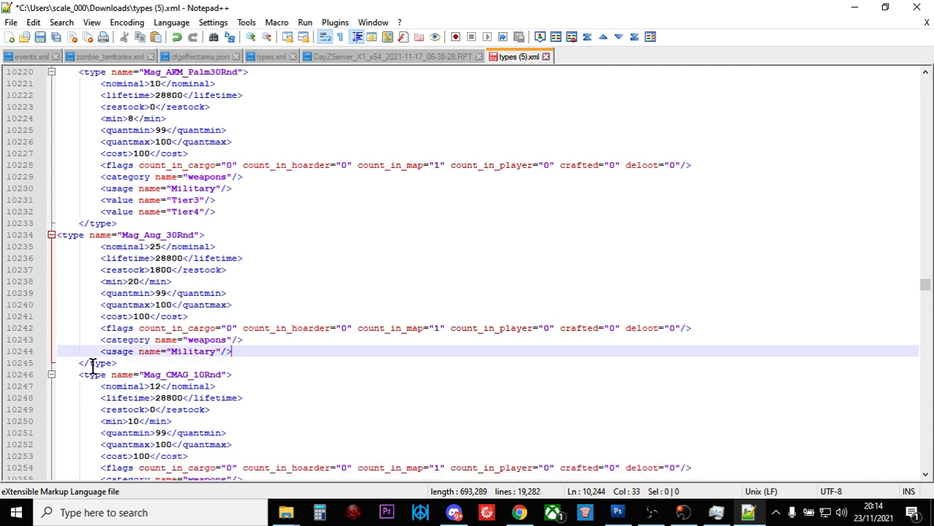
click(41, 38)
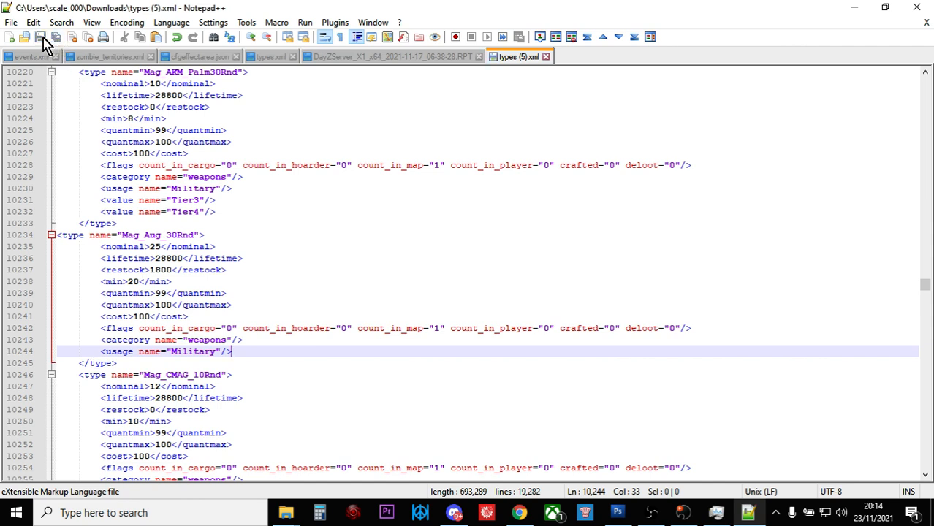
Switch to Chrome and bring up the AUR A1 page of the DayZ Wiki.
click(519, 514)
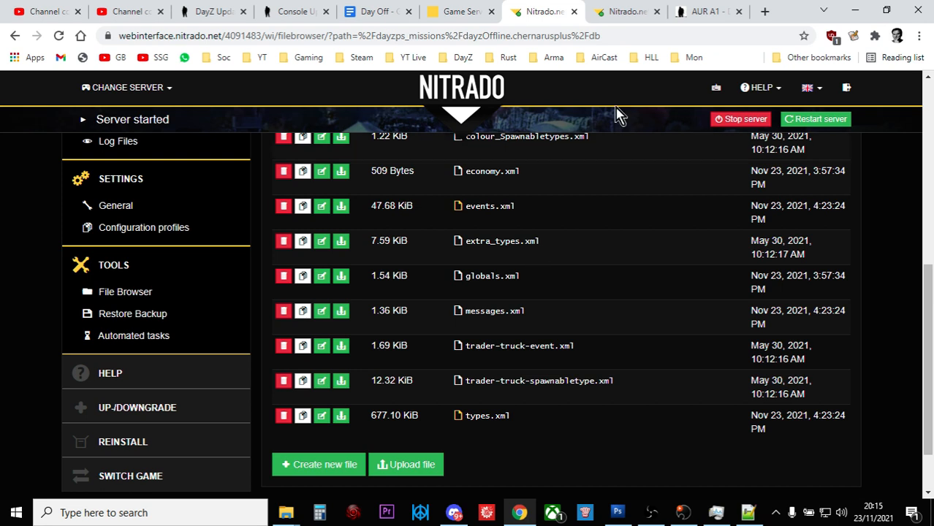
click(688, 16)
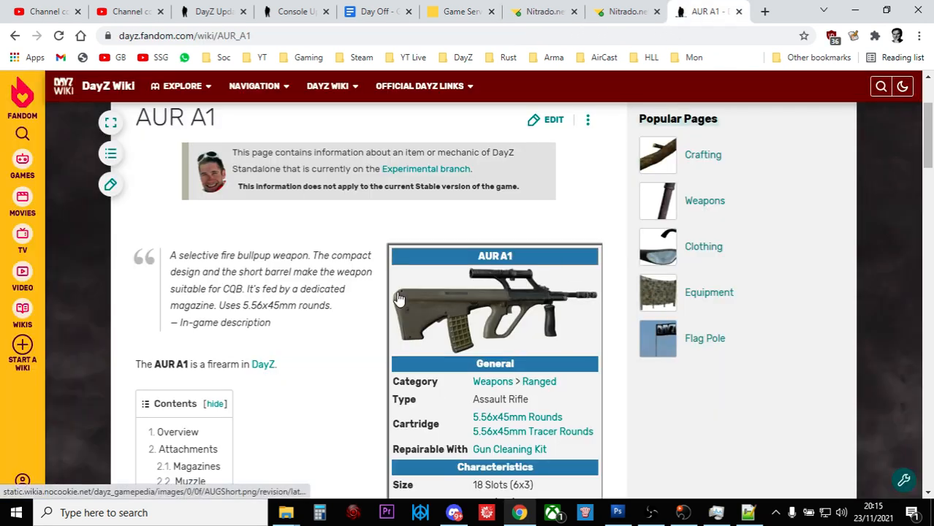